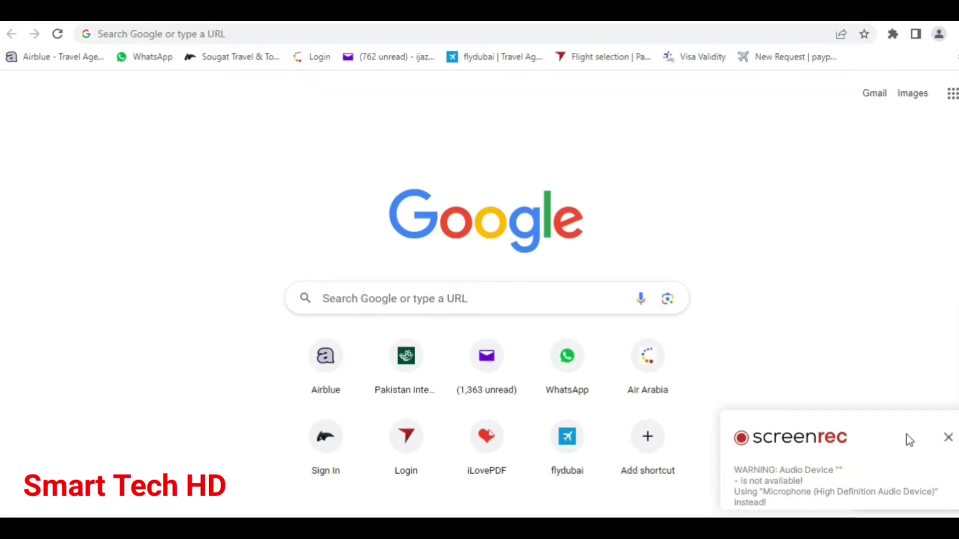
Step: Open the Airblue Travel Agents login page from the Chrome bookmark
left_click(948, 438)
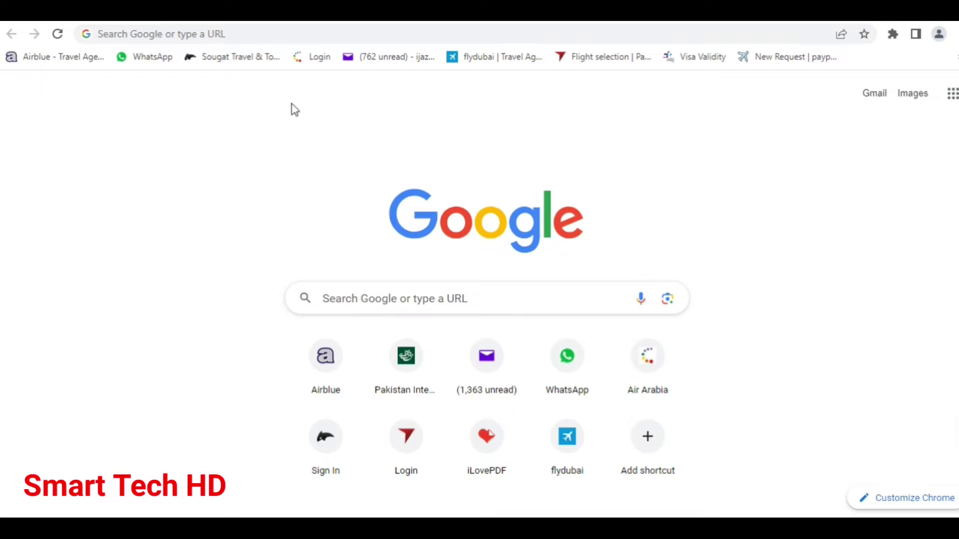
key("ctrl+l")
left_click(56, 57)
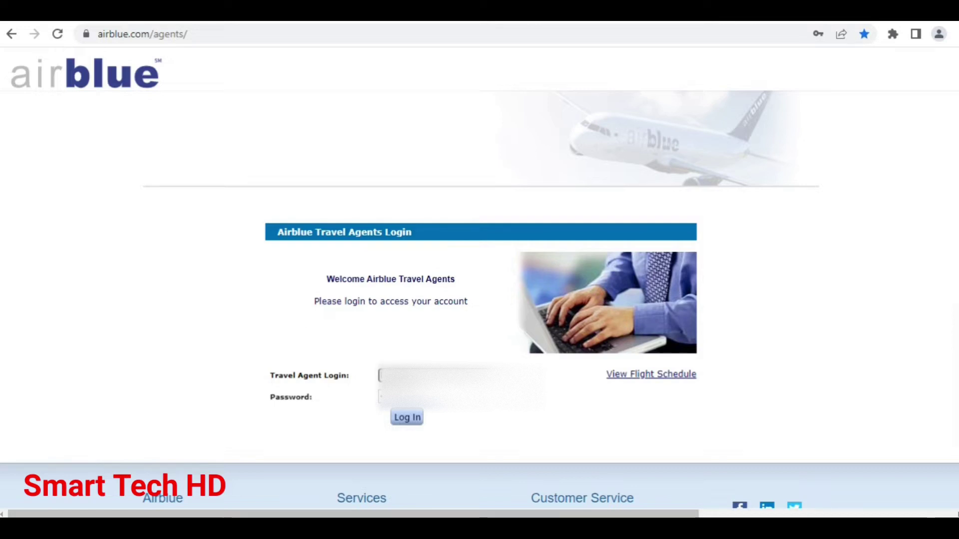
Step: Submit the agent credentials to reach the portal main page with flight search
left_click(410, 424)
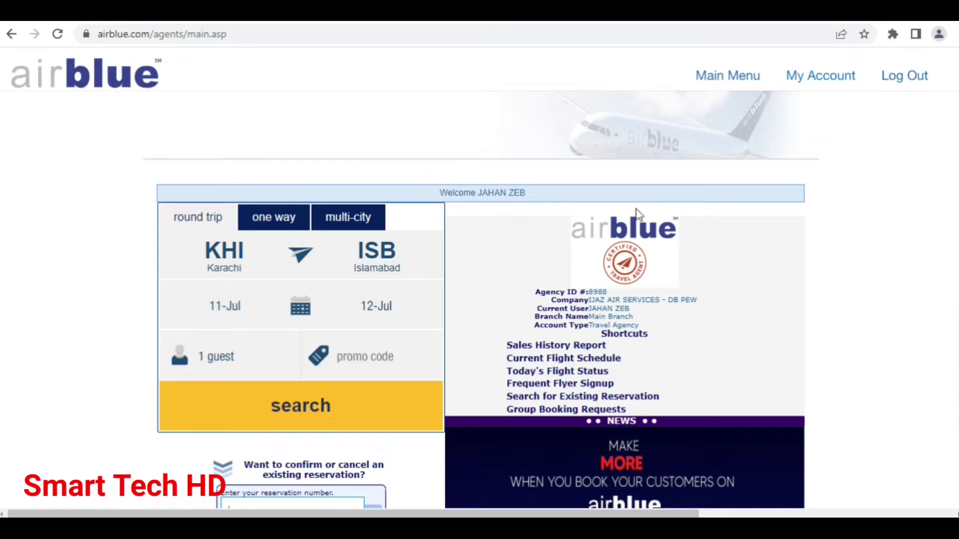
Step: Open My Account to view agency details and the Rs 180,131.00 balance
left_click(817, 83)
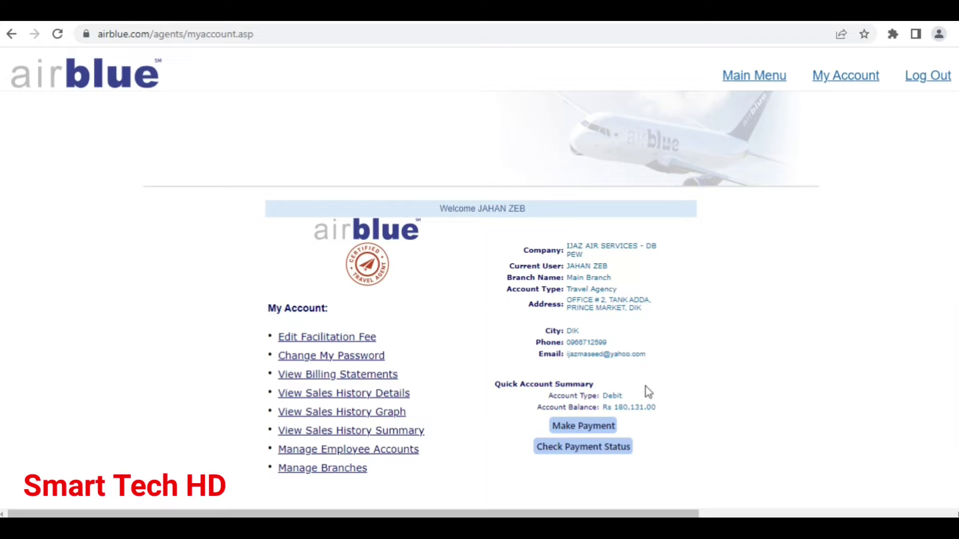
left_click(574, 449)
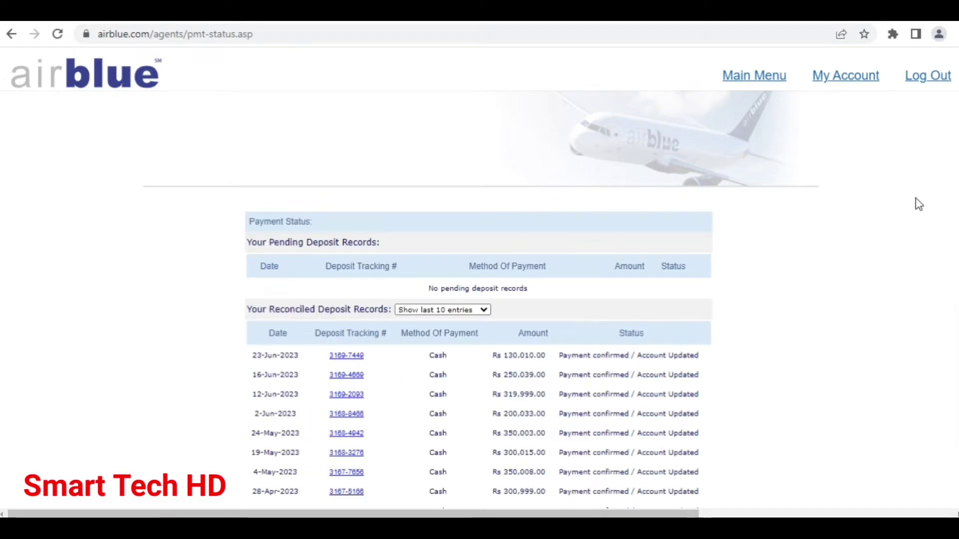
scroll(958, 201, "down", 2)
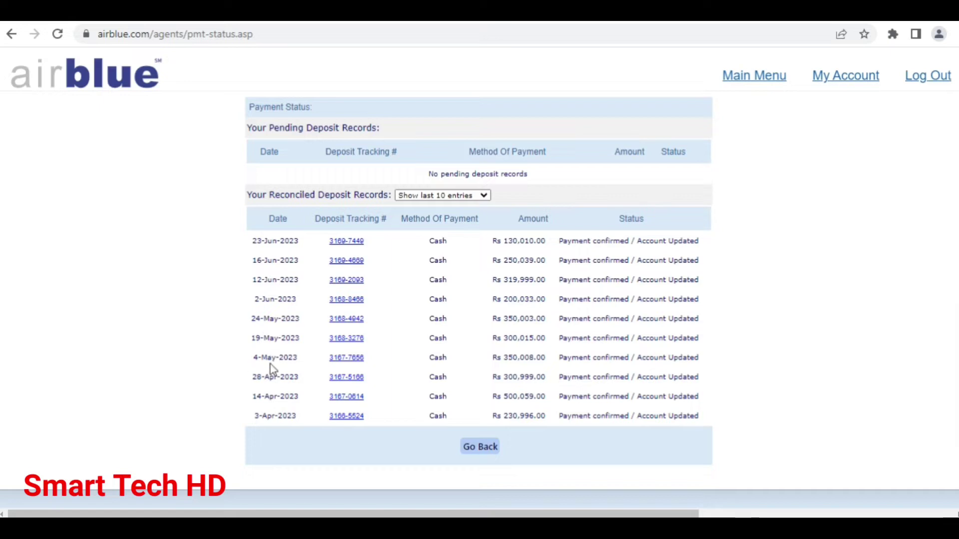
left_click(351, 247)
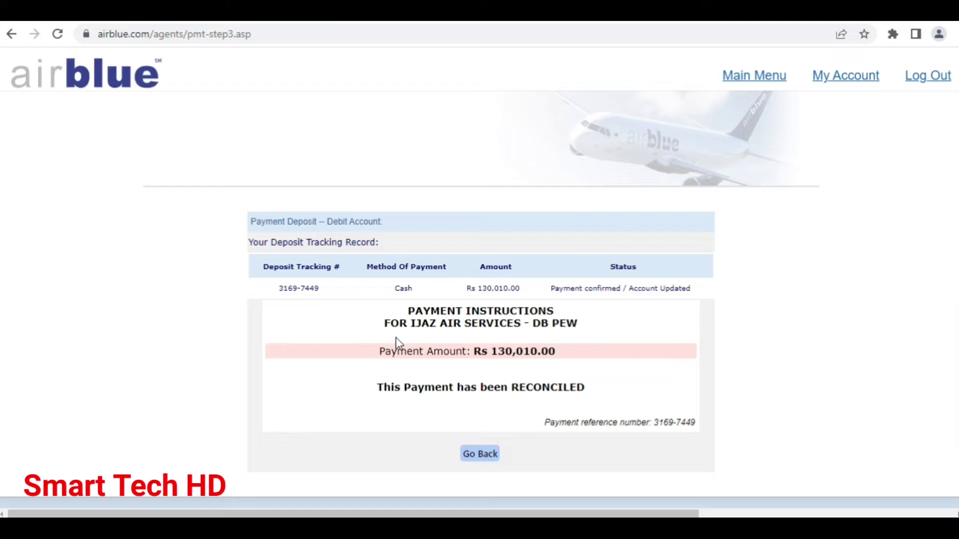
left_click(474, 459)
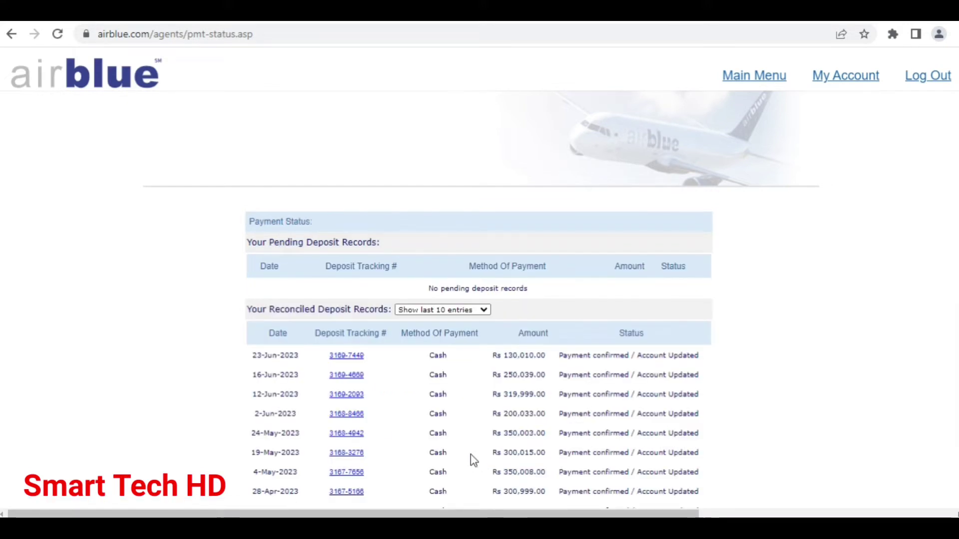
left_click(11, 36)
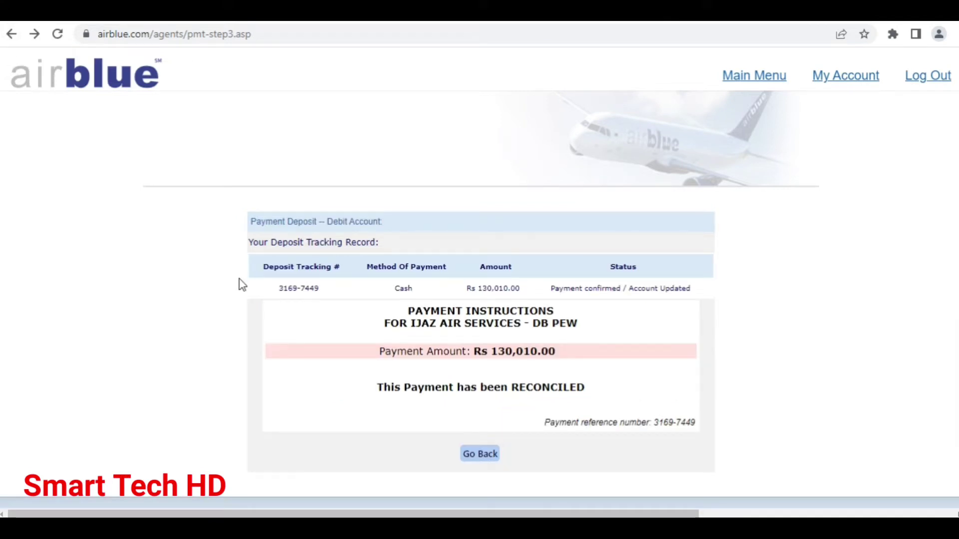
left_click(478, 456)
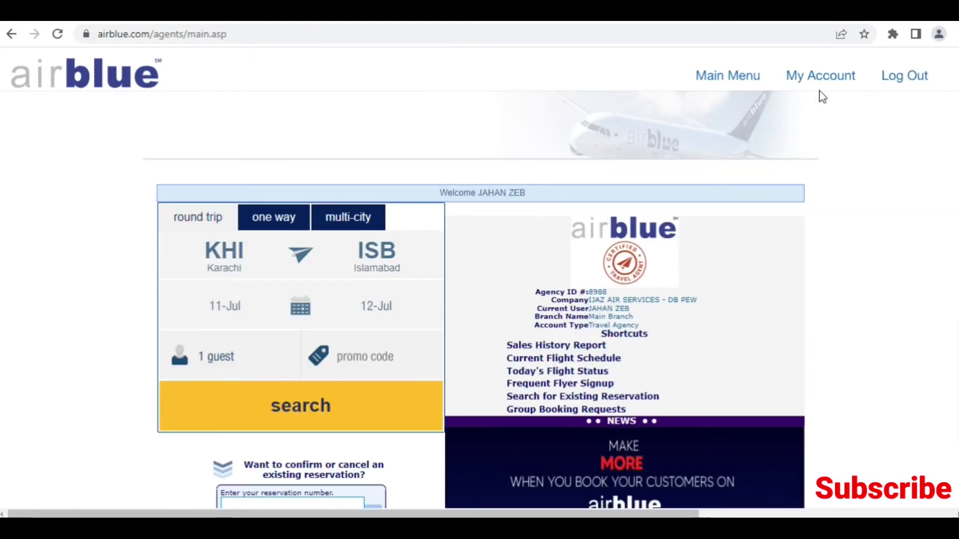
Step: Start a new payment from My Account with 4,000,000 PKR as the requested deposit
left_click(817, 81)
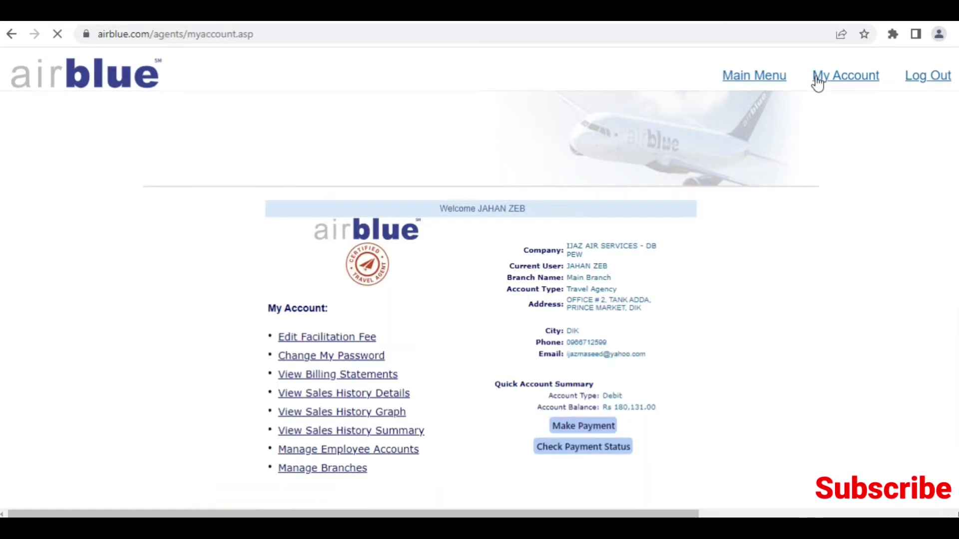
left_click(583, 429)
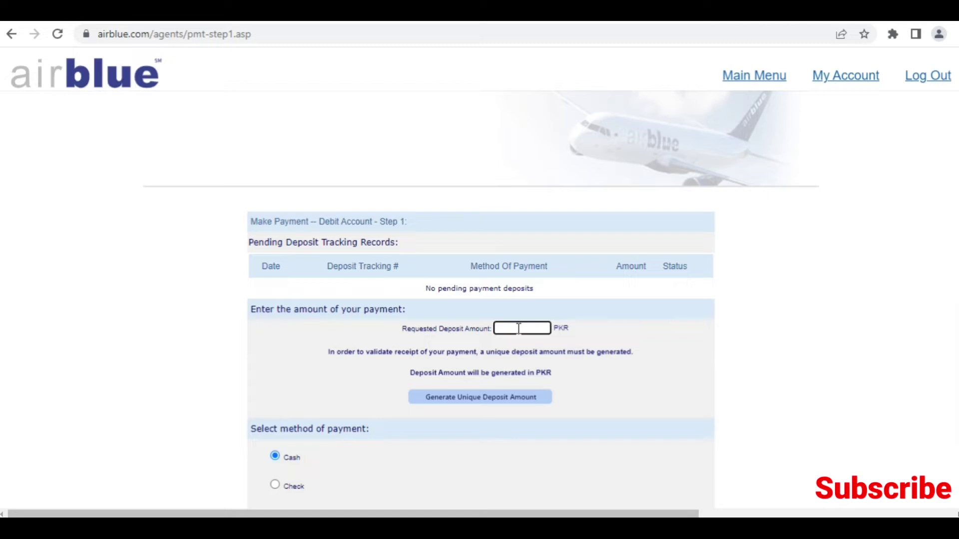
type("5")
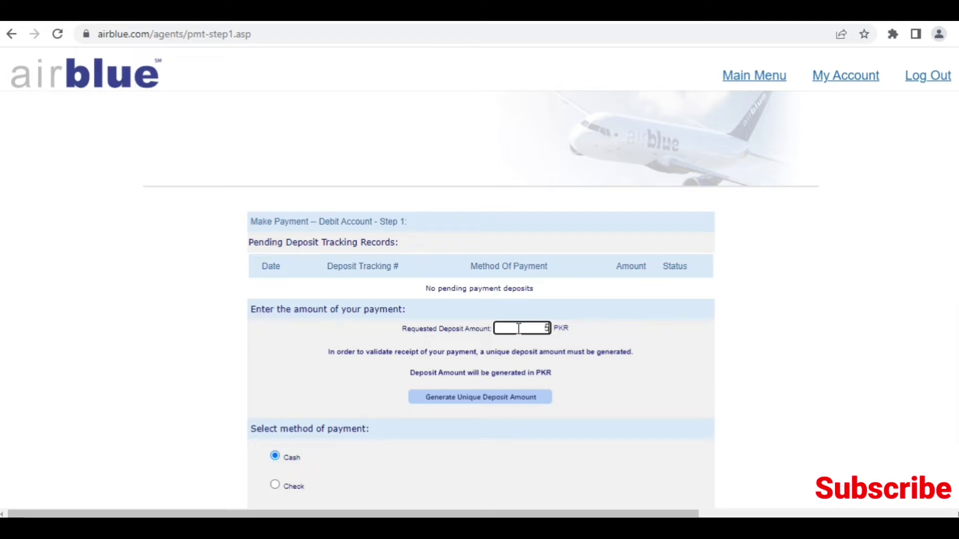
type("0")
key("BackSpace")
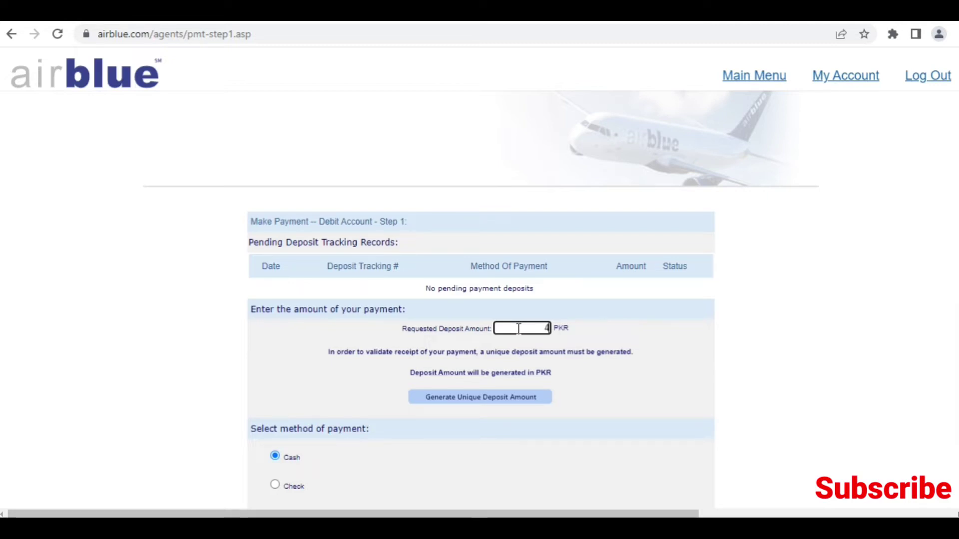
type("000000")
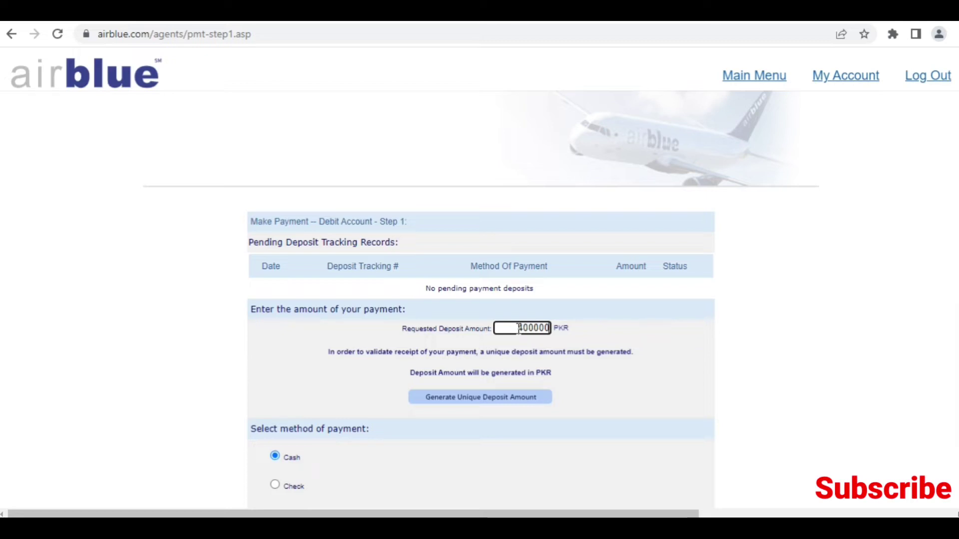
Step: Correct the request to 400000 PKR and regenerate until the authorized amount is 399487 PKR
left_click(482, 402)
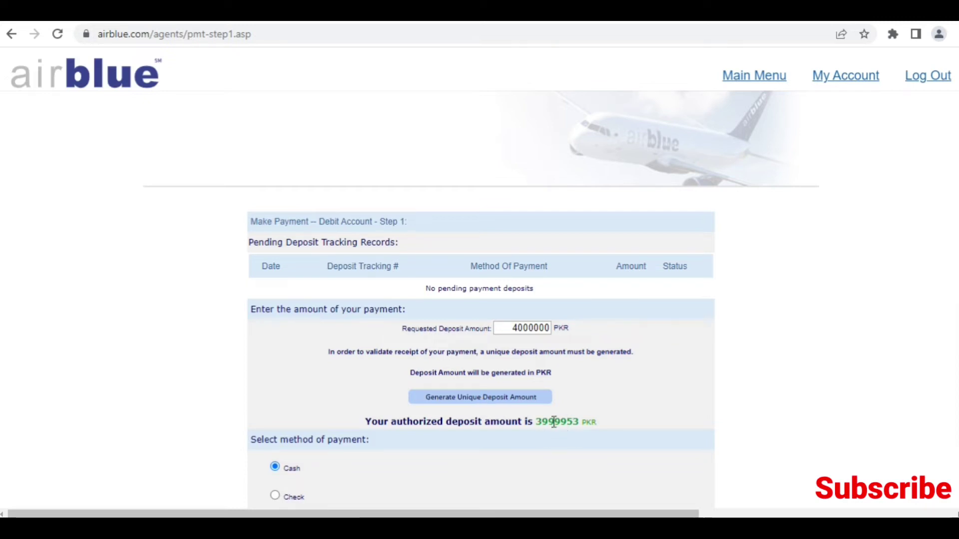
left_click(549, 327)
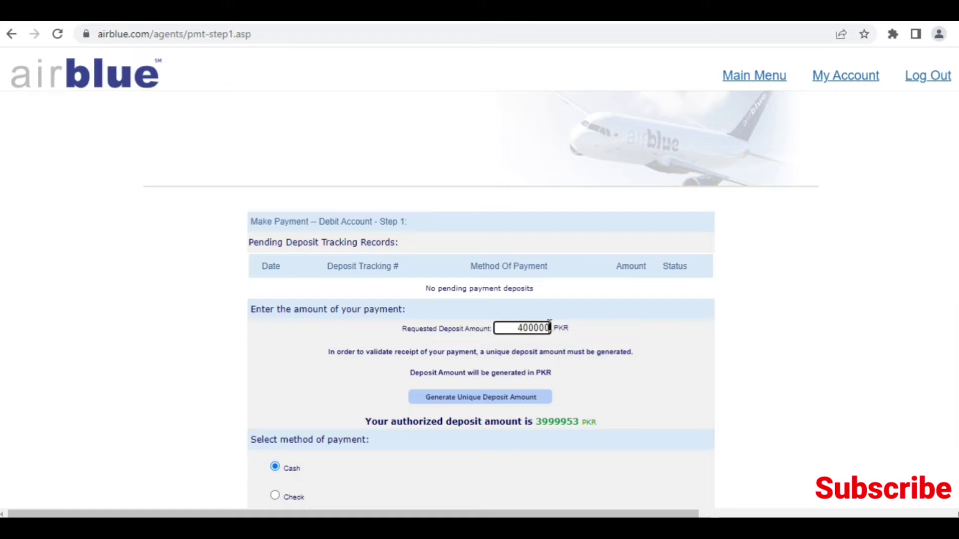
left_click(495, 403)
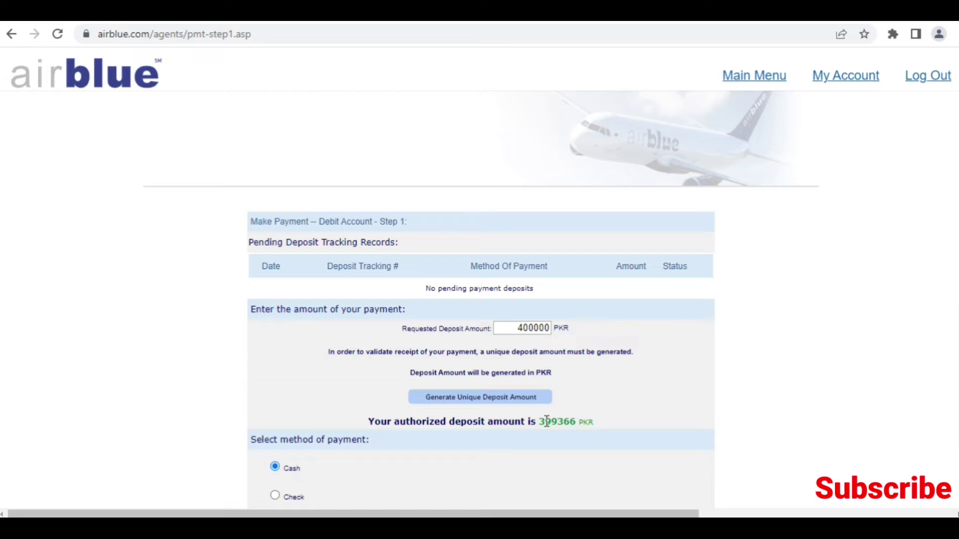
left_click(485, 403)
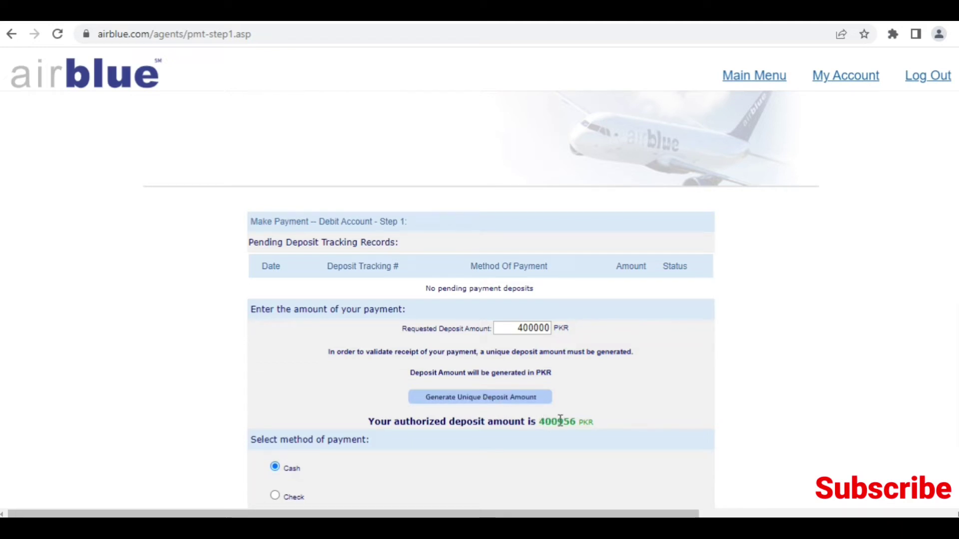
left_click(503, 402)
left_click(484, 402)
scroll(480, 300, "down", 1)
scroll(479, 300, "down", 2)
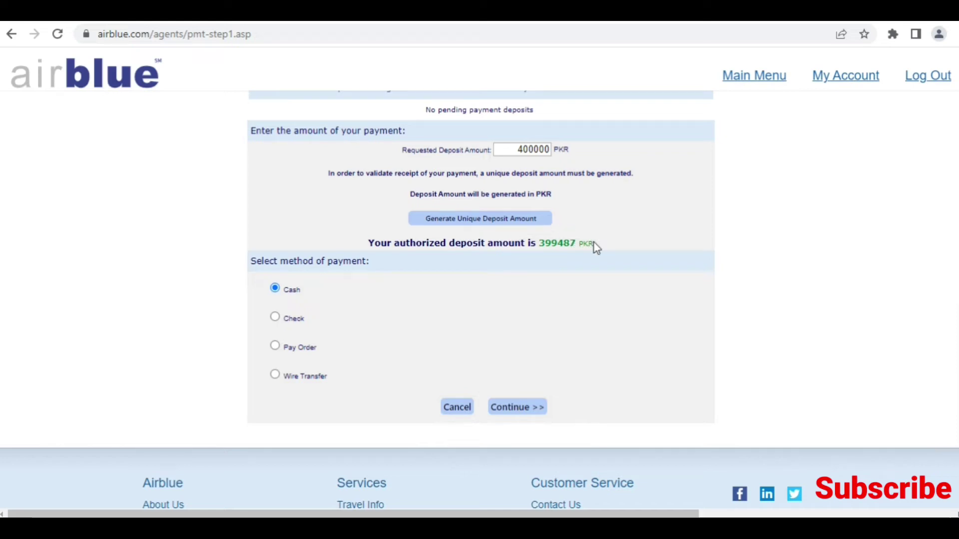
Step: Highlight the 399487 authorized amount and continue with a Rs 399,487.00 cash payment
left_click_drag(591, 242, 538, 241)
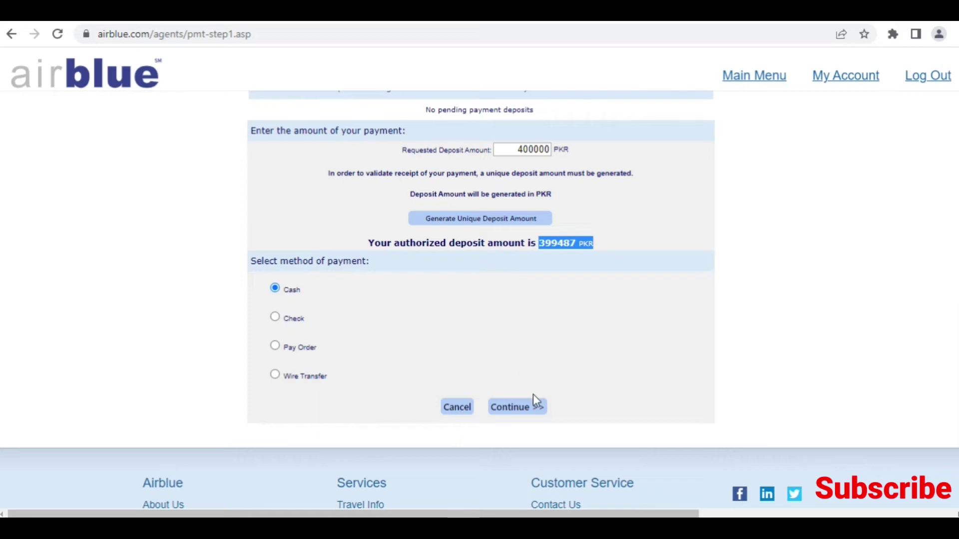
left_click(510, 415)
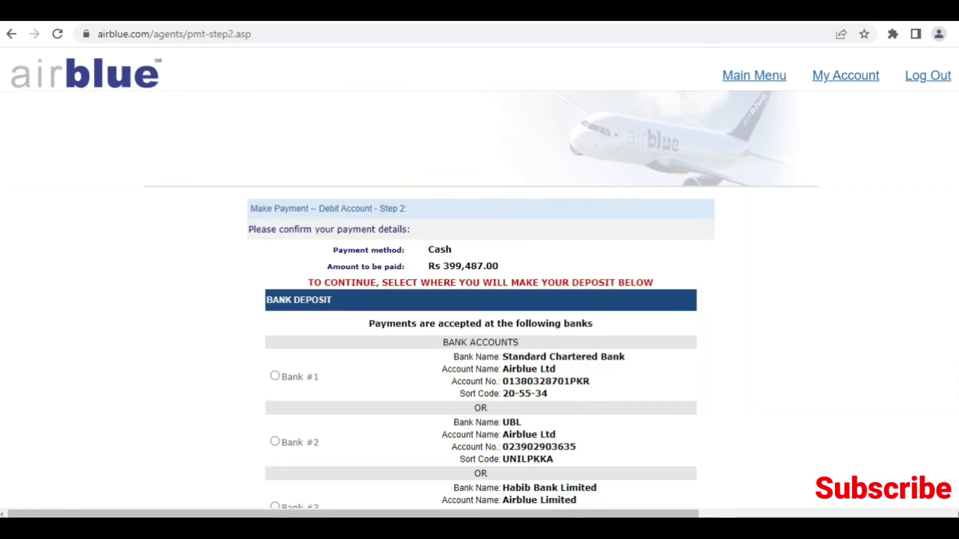
scroll(479, 299, "down", 1)
scroll(480, 299, "down", 2)
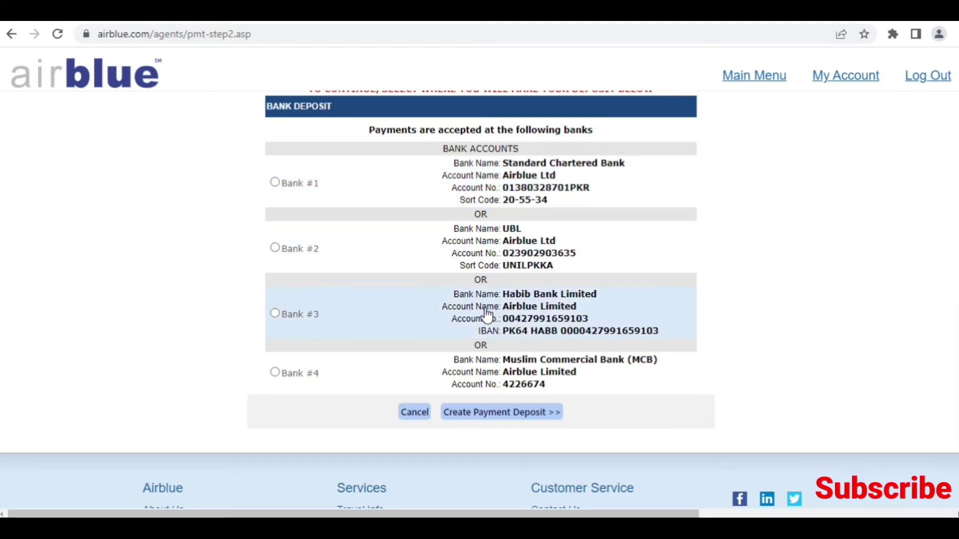
left_click(292, 255)
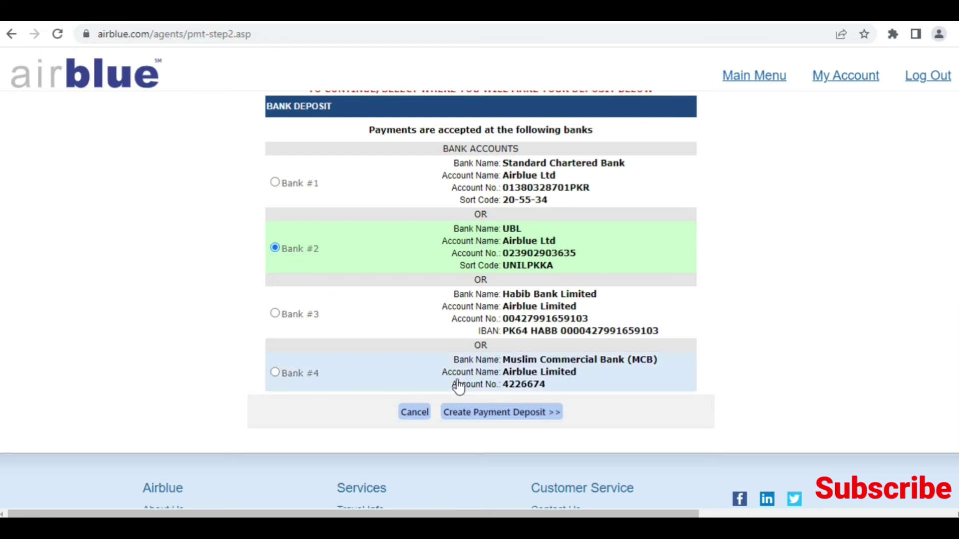
left_click(481, 413)
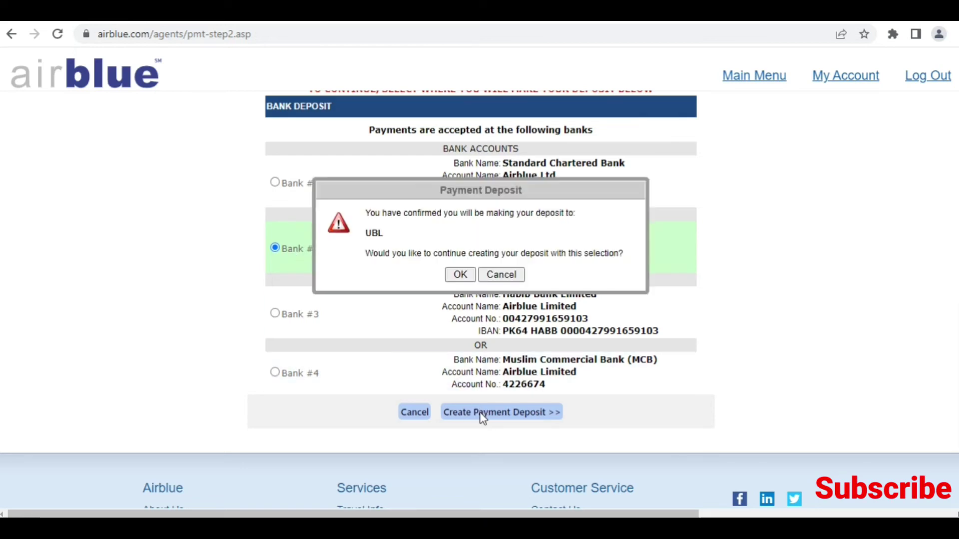
left_click(458, 275)
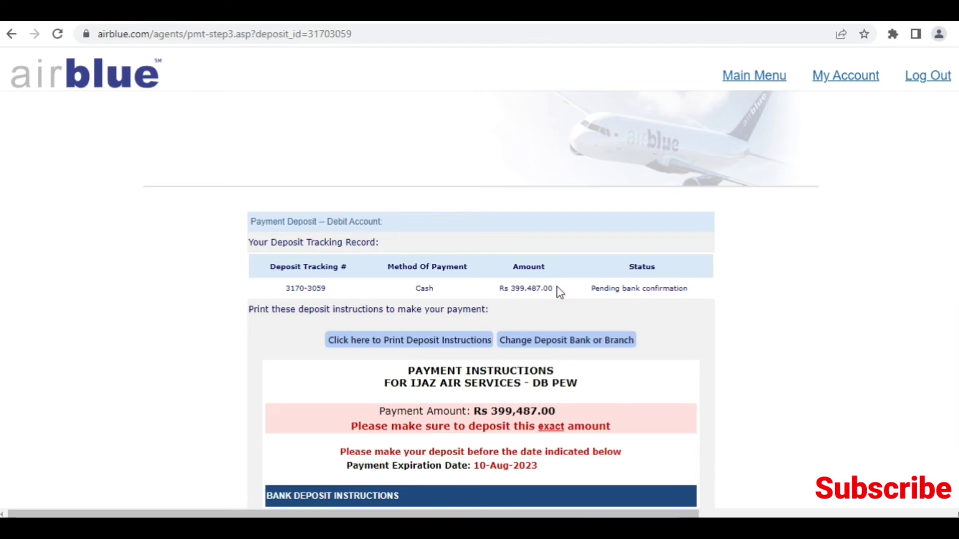
left_click_drag(558, 292, 496, 293)
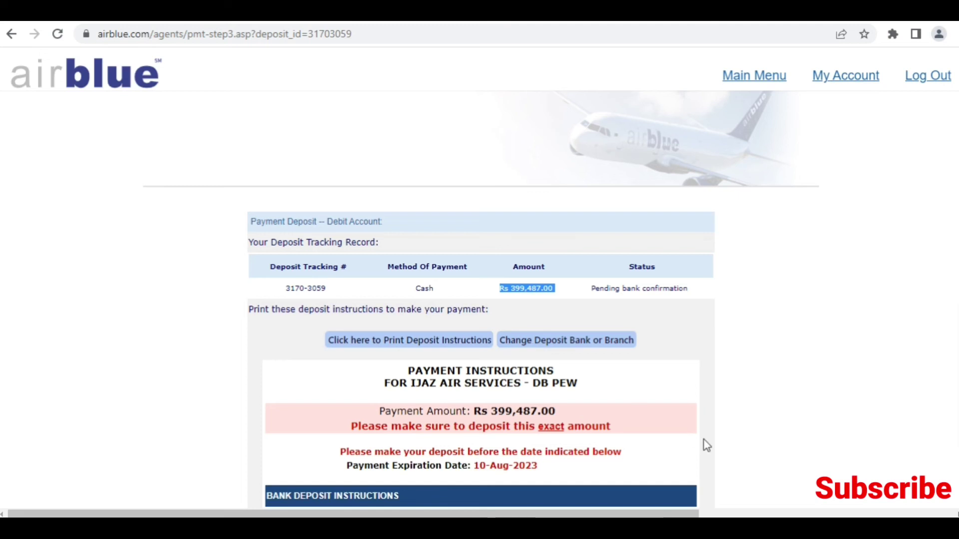
left_click(414, 341)
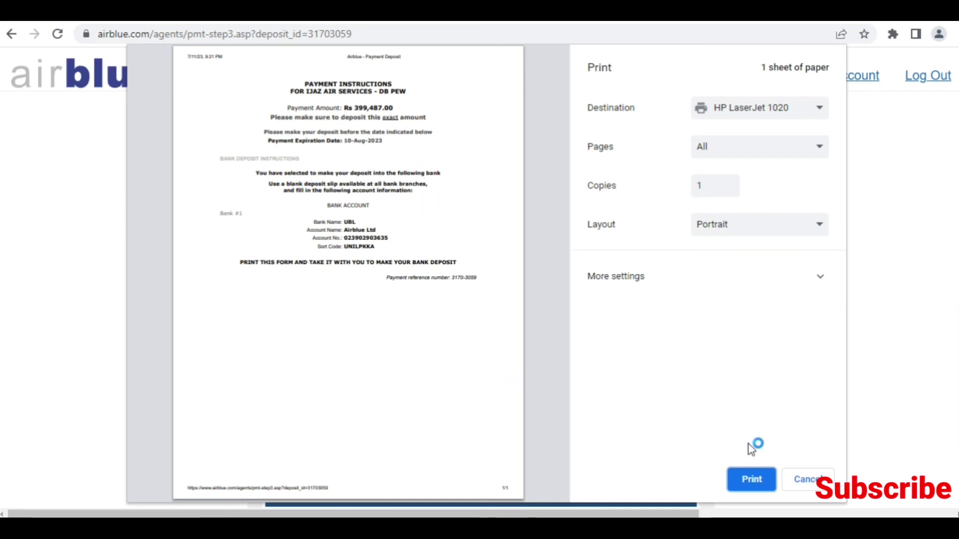
left_click(809, 481)
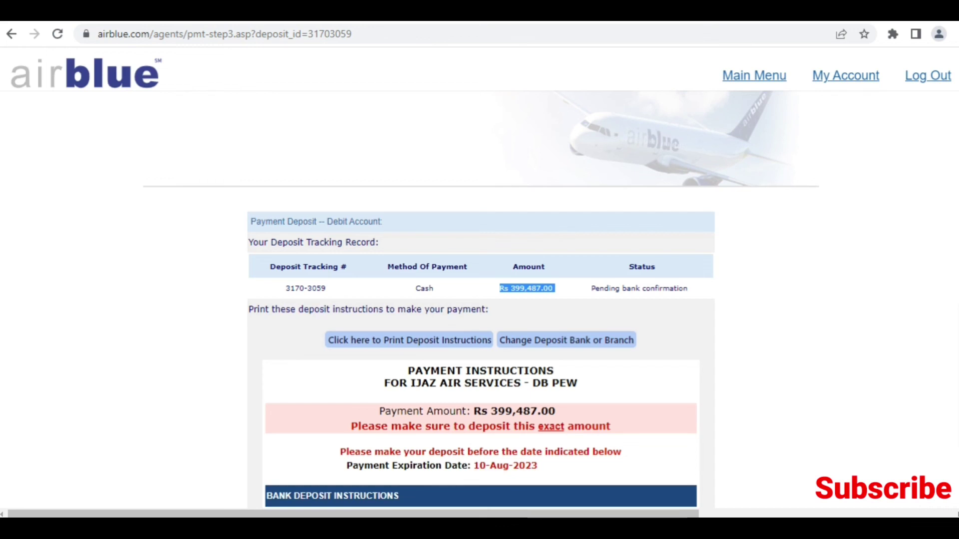